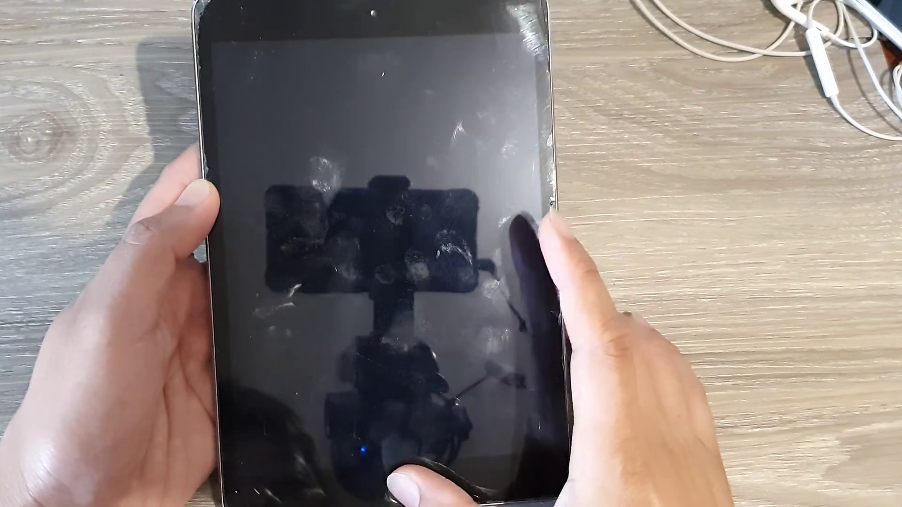
# Wake the connected iPad and bring up its passcode keypad.
pyautogui.click(397, 488)
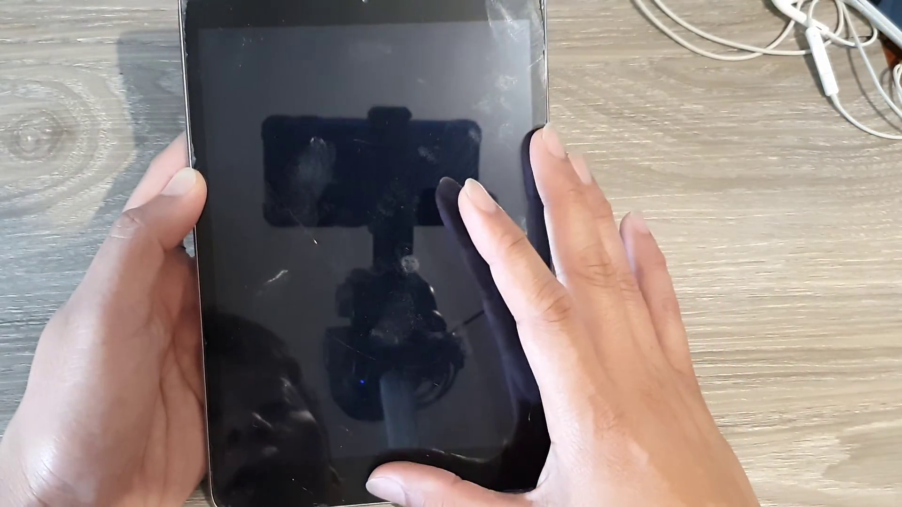
pyautogui.click(386, 485)
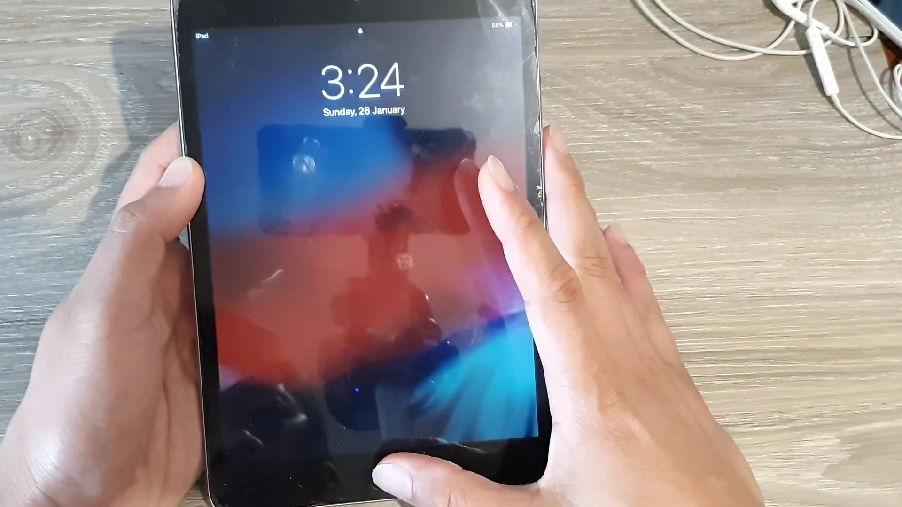
pyautogui.click(388, 481)
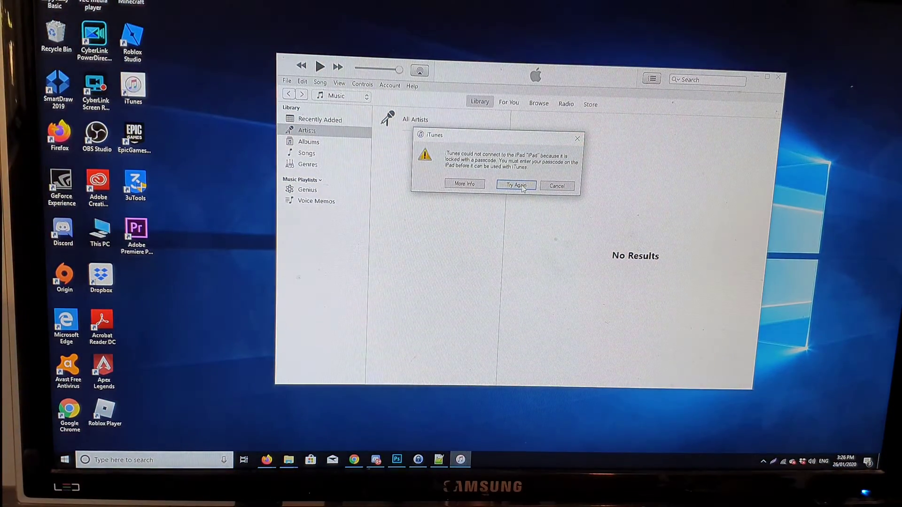
# Retry the connection, choose Restore and Update, and accept the iOS 12.4.4 licence agreement.
pyautogui.click(556, 186)
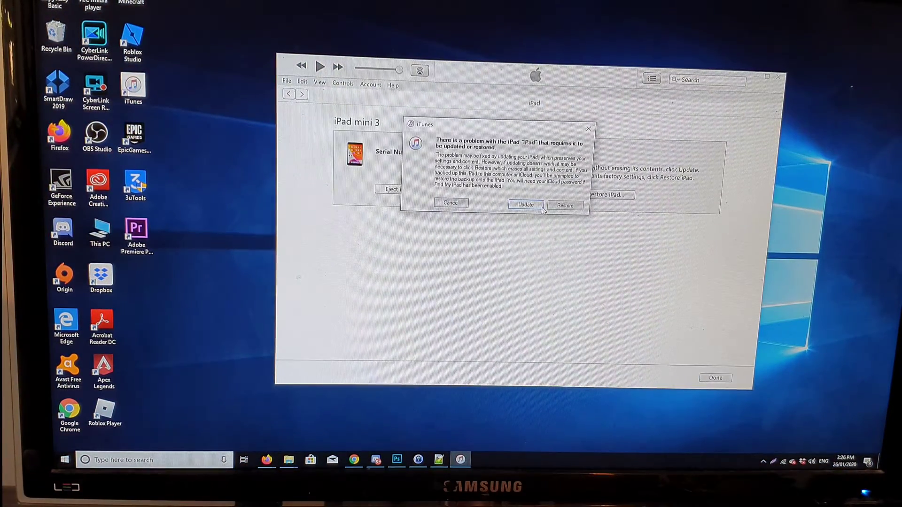
pyautogui.click(562, 207)
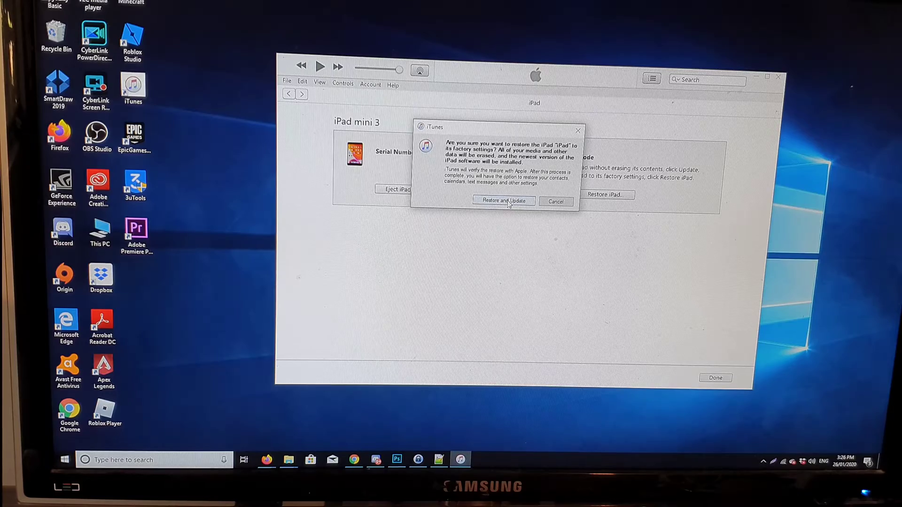
pyautogui.click(509, 202)
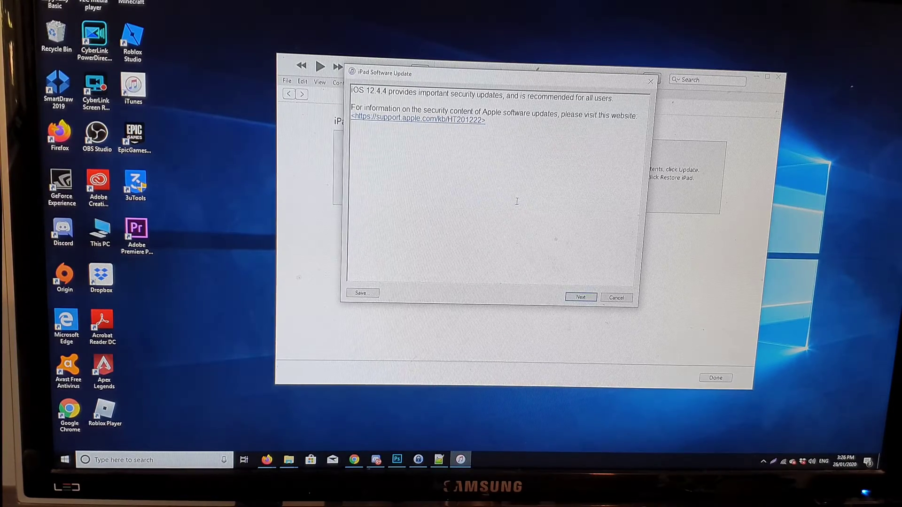
pyautogui.click(580, 298)
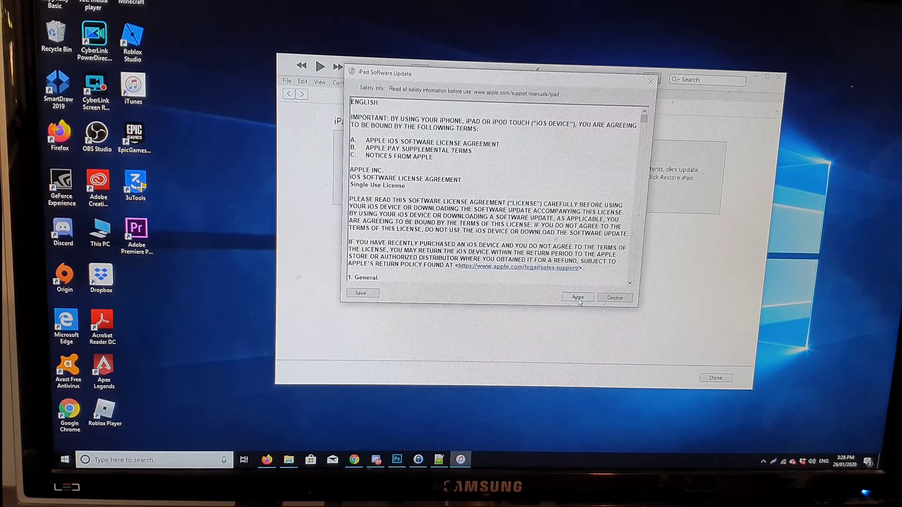
pyautogui.click(578, 298)
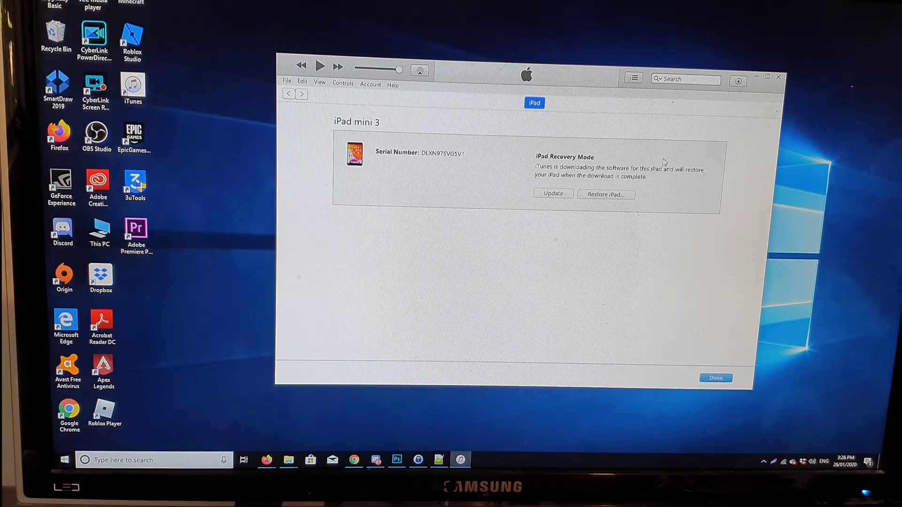
# Check the iPad software download progress in the downloads panel.
pyautogui.click(737, 83)
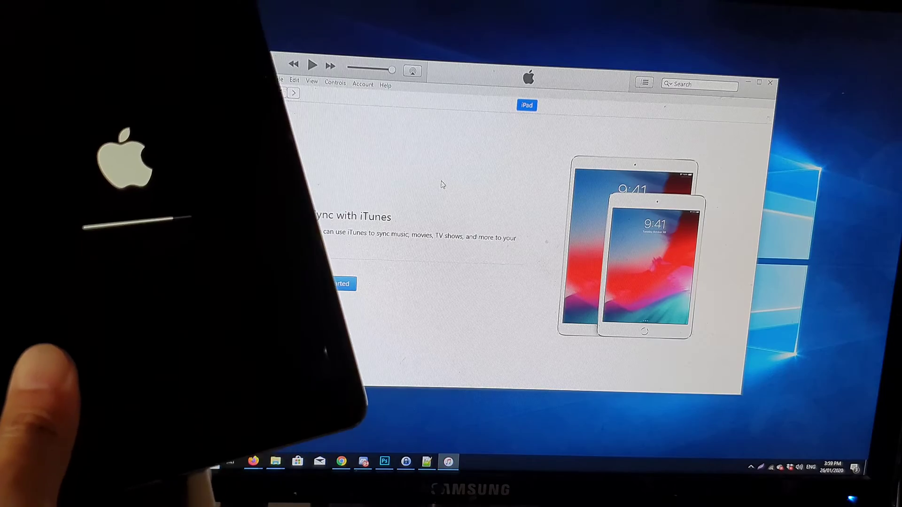
# Leave the Sync with iTunes welcome page for the iPad mini 3 summary.
pyautogui.click(351, 283)
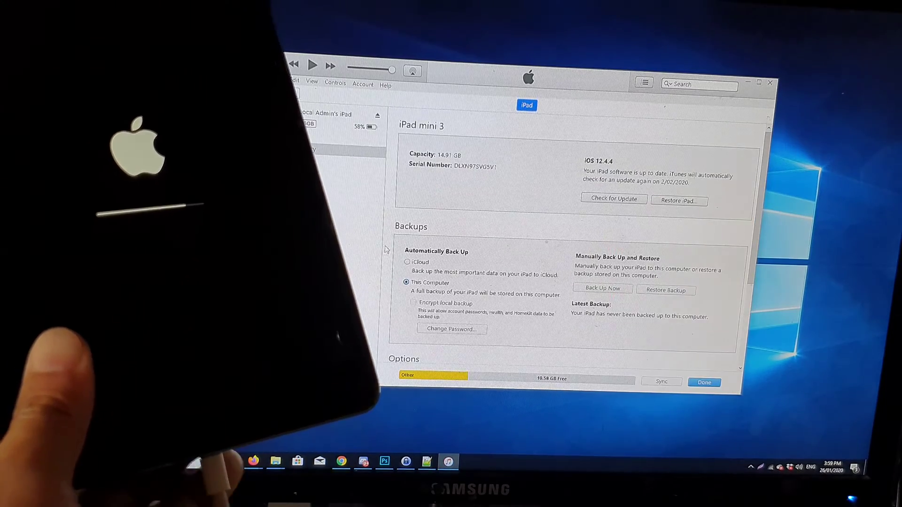